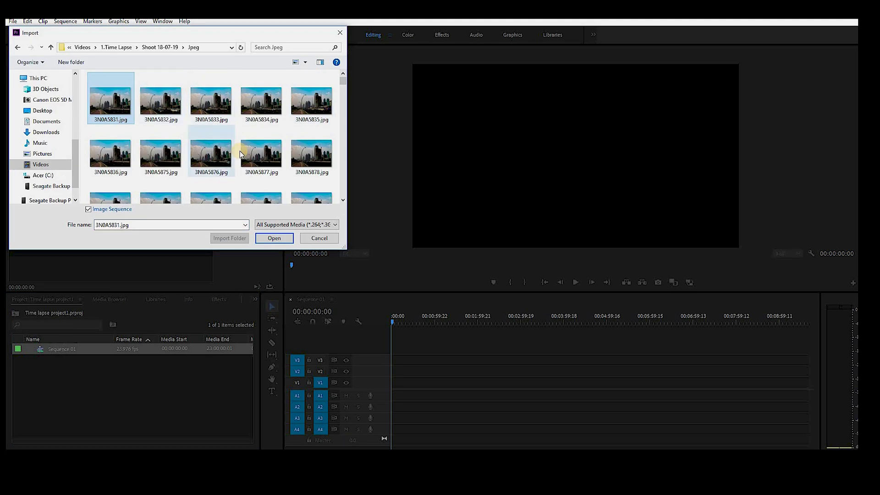
Step: Import the numbered time-lapse photos in the Jpeg folder as an image sequence, starting from 3N0A5831.jpg
click(89, 210)
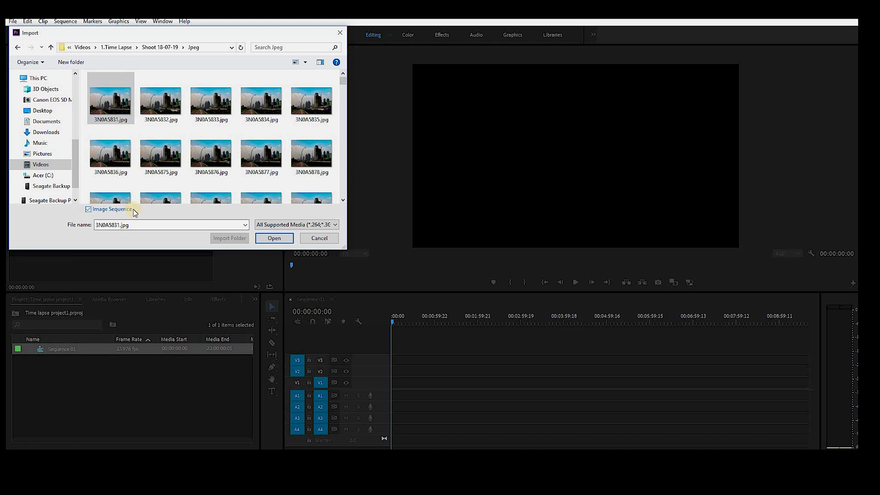
click(116, 98)
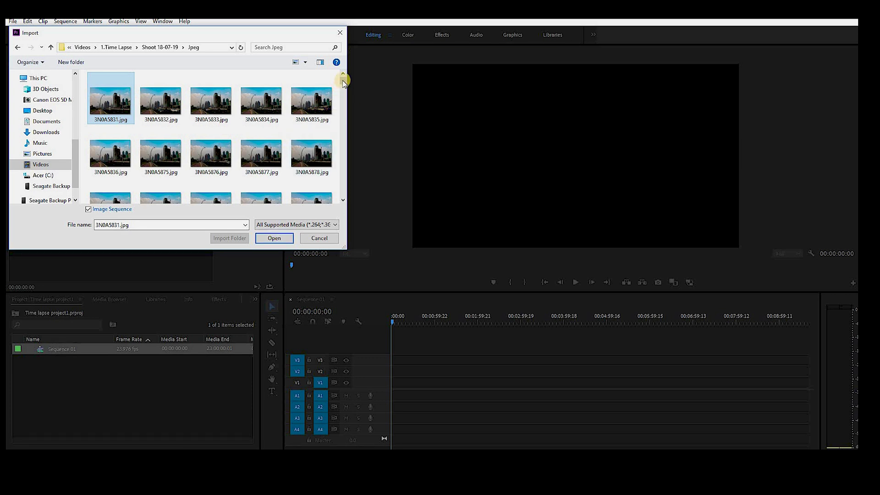
scroll(336, 157, down, 1)
scroll(336, 158, up, 1)
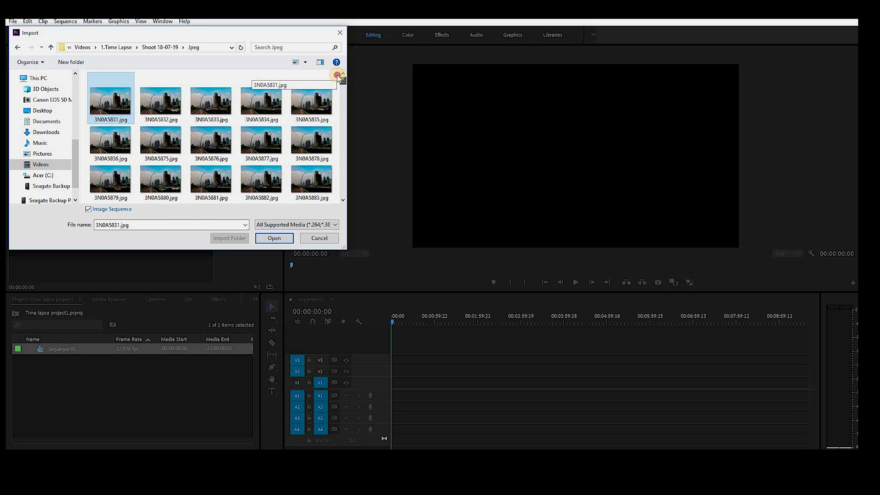
drag(339, 78, 333, 196)
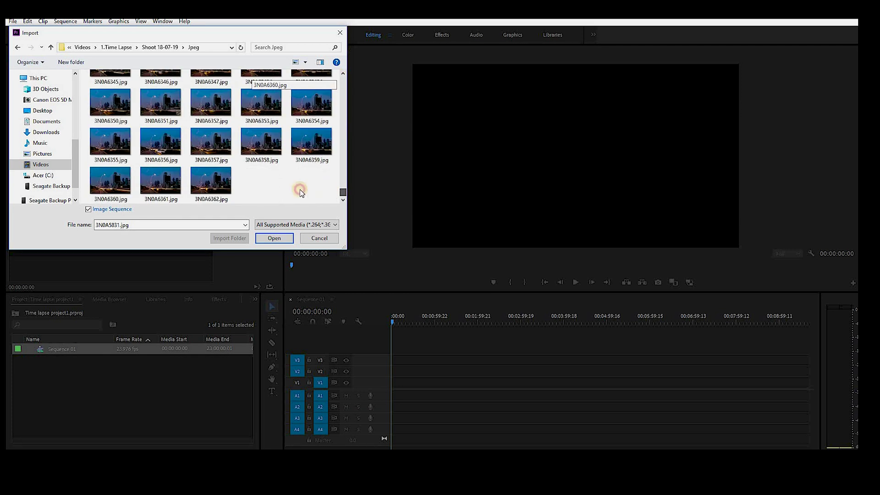
click(266, 237)
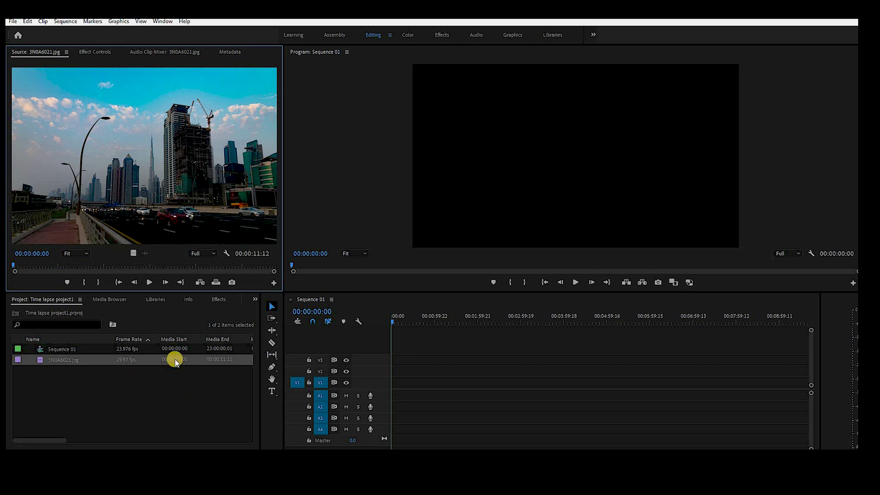
Step: Place the imported image sequence at the start of track V1, keeping the existing sequence settings
drag(174, 361, 394, 387)
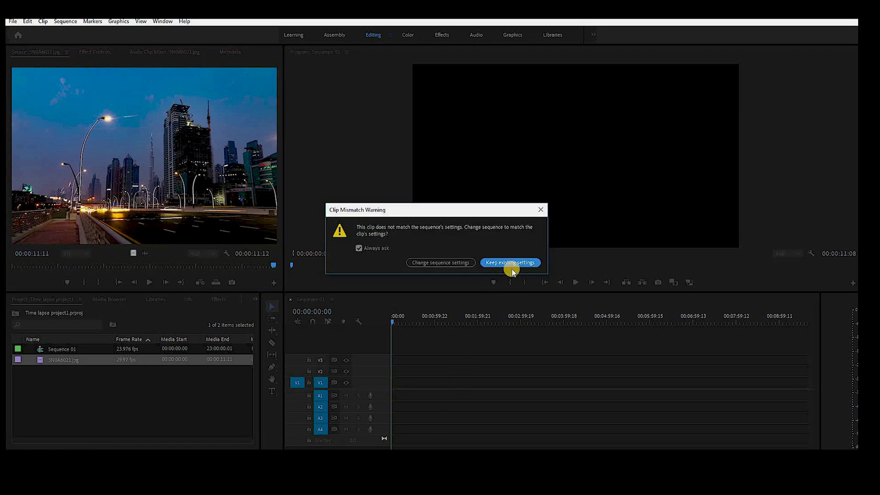
click(510, 263)
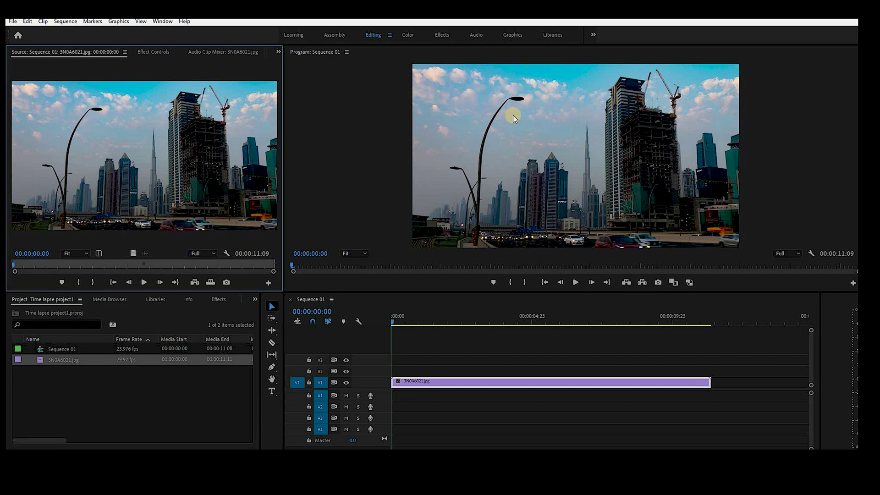
Step: Set the V1 clip's scale to 83 and its vertical position to 951
click(154, 52)
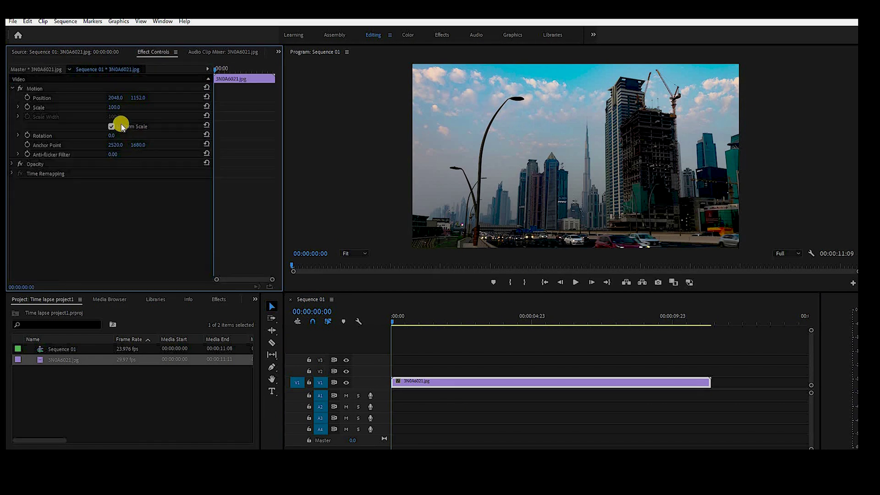
click(102, 106)
drag(102, 106, 50, 96)
click(134, 100)
Step: Play part of the resized clip, render the sequence preview and return the playhead to the start
click(576, 283)
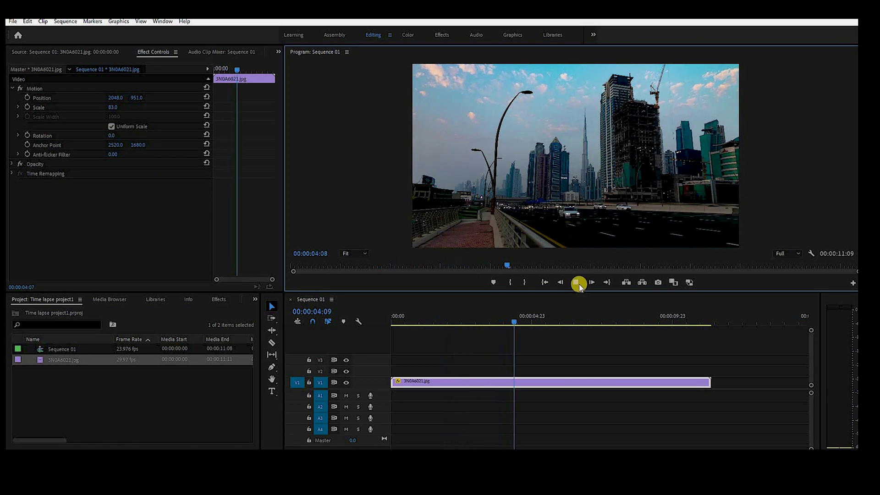
click(577, 283)
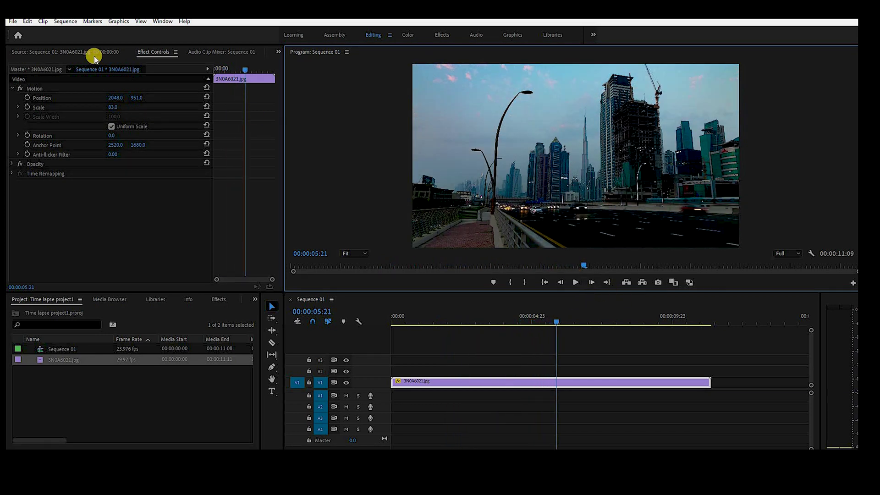
click(64, 22)
click(71, 53)
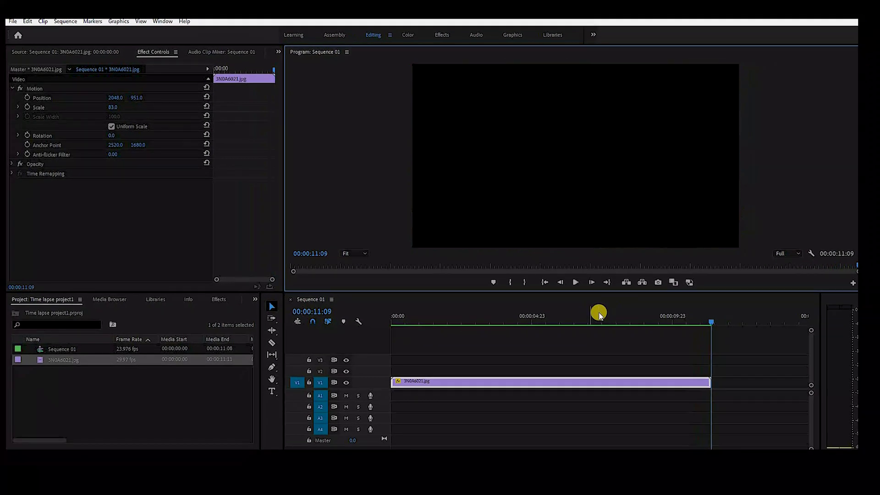
drag(711, 323, 380, 329)
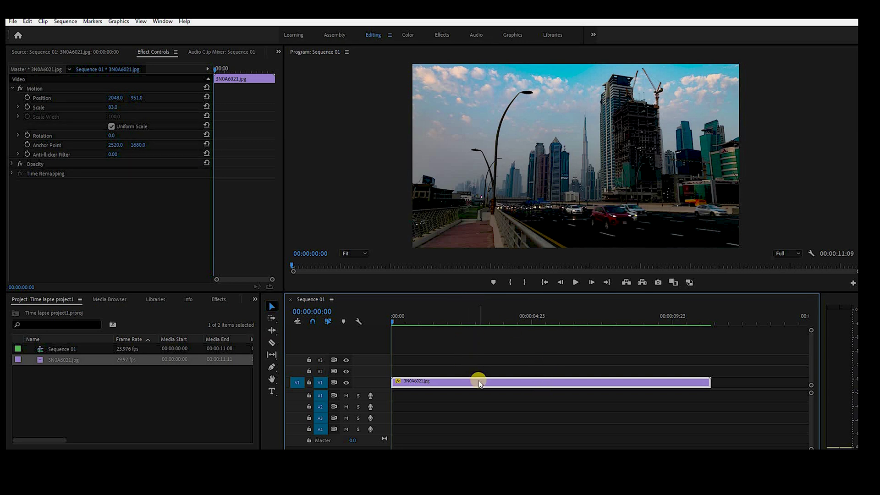
Step: Duplicate the V1 clip onto track V2 and shift the copy one frame later
mouse_move(480, 383)
click(483, 381)
drag(484, 381, 482, 370)
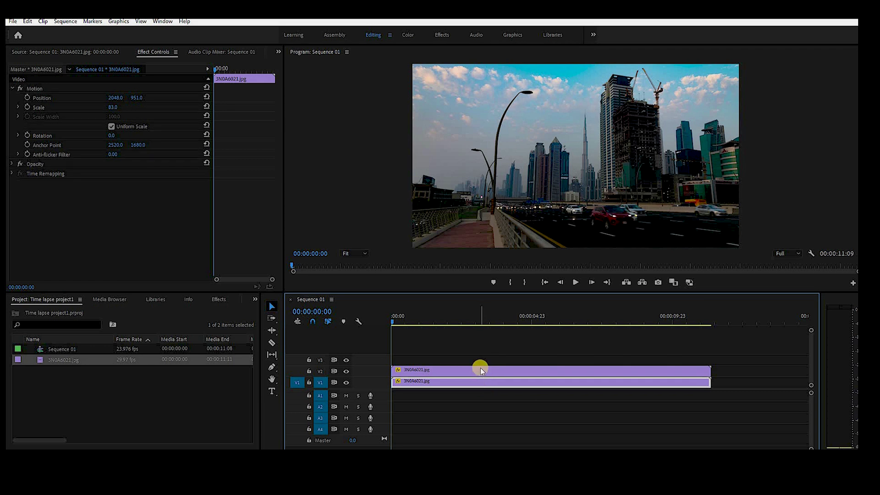
click(480, 369)
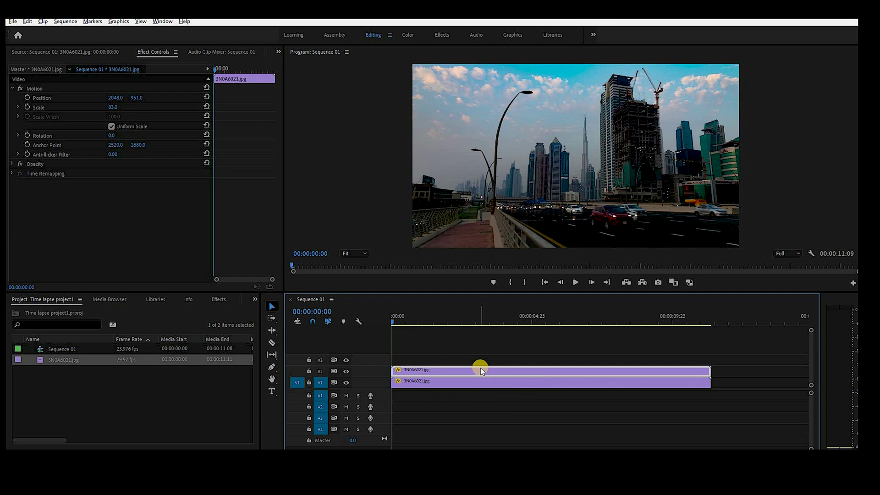
key(alt+Right)
Step: Set the V2 clip's opacity to 50% and play the sequence to check the blended motion
key(shift+5)
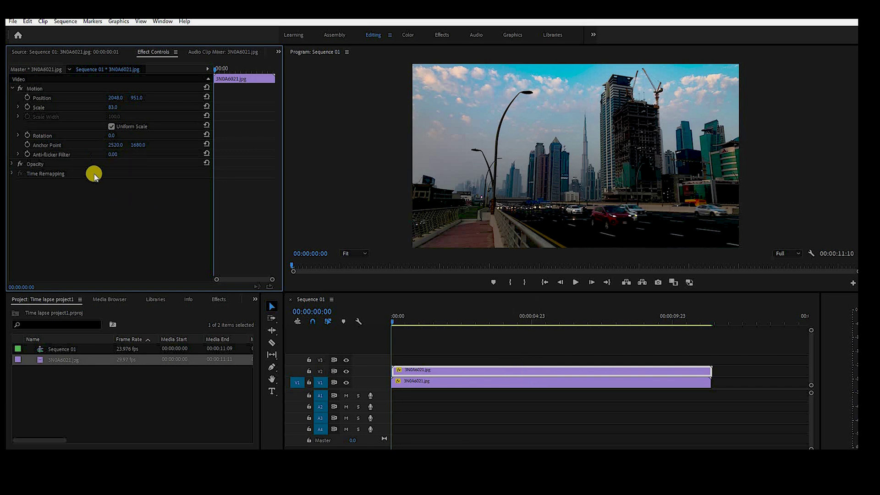
click(12, 164)
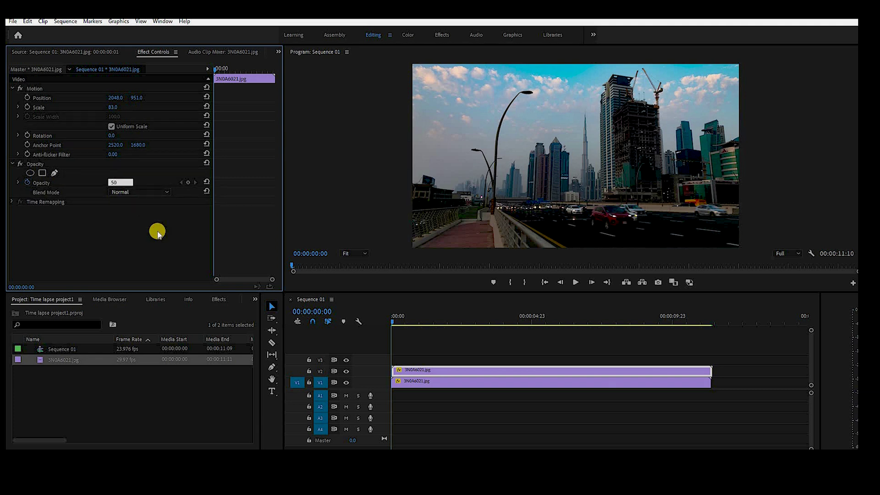
click(575, 282)
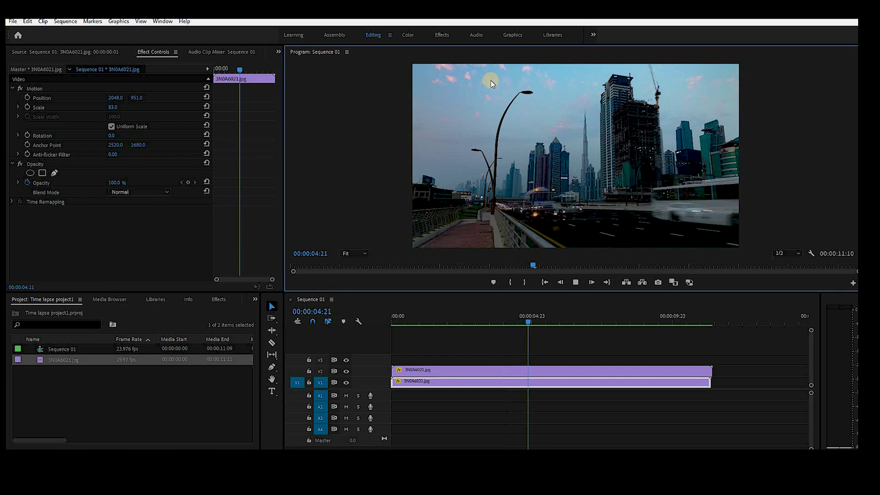
click(576, 282)
Step: Duplicate the V2 clip onto track V3 and shift the new copy one frame later
click(461, 370)
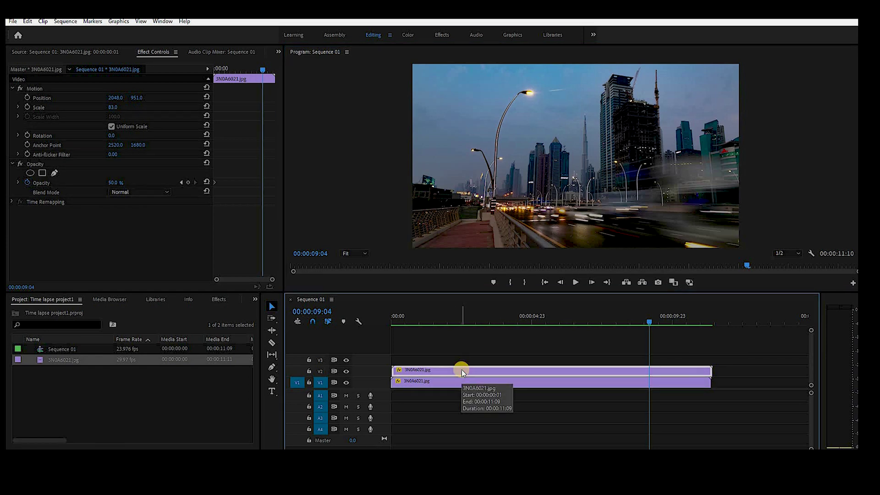
drag(461, 370, 461, 360)
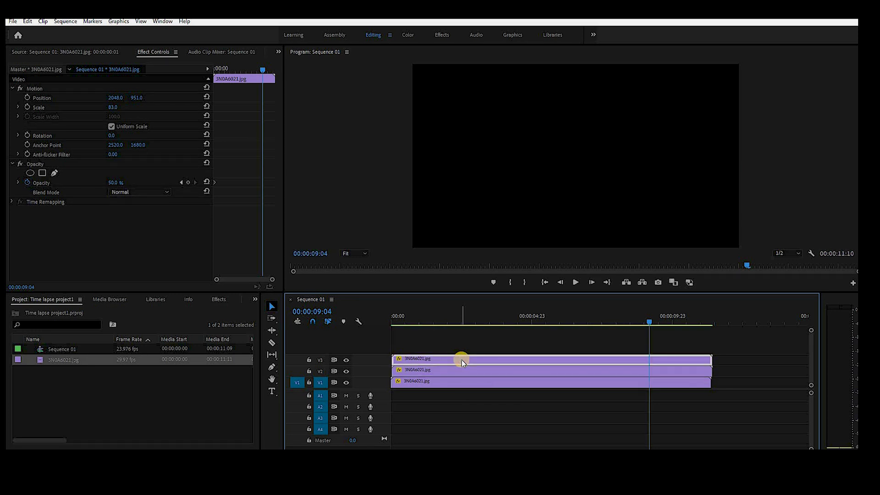
key(Right)
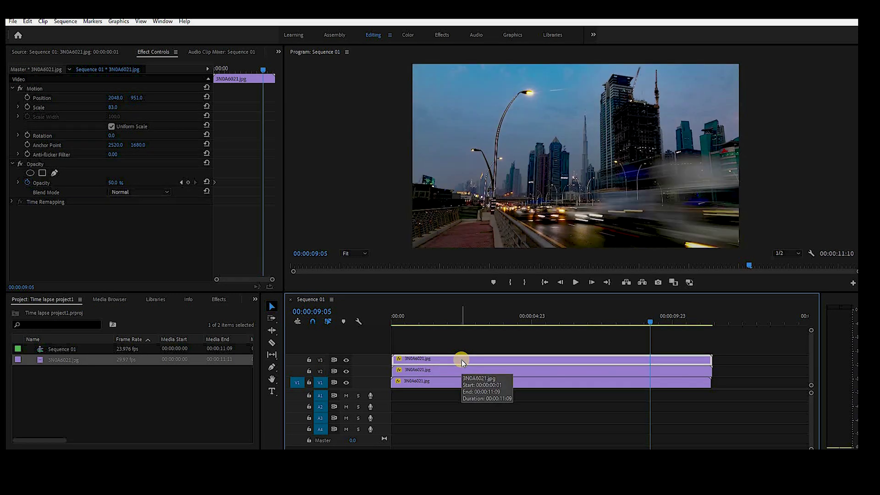
key(alt+Right)
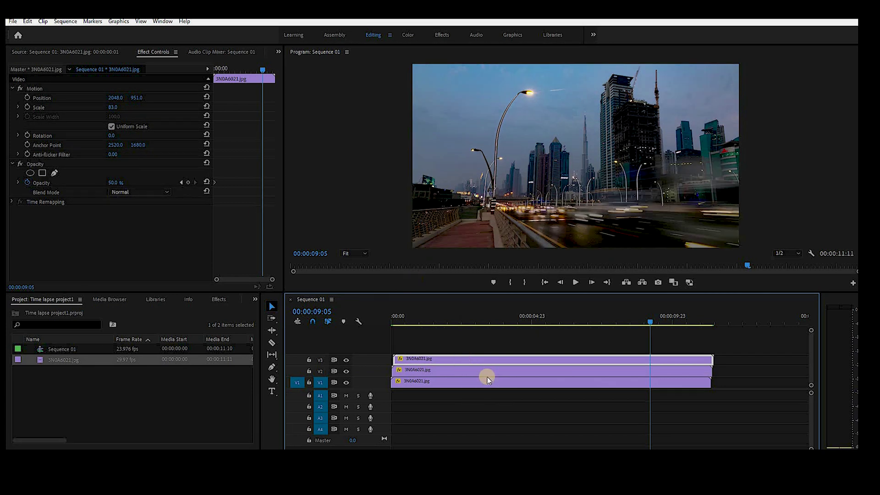
Step: Check the opacity of the V3 and V2 clips and render the layered sequence preview
double_click(478, 356)
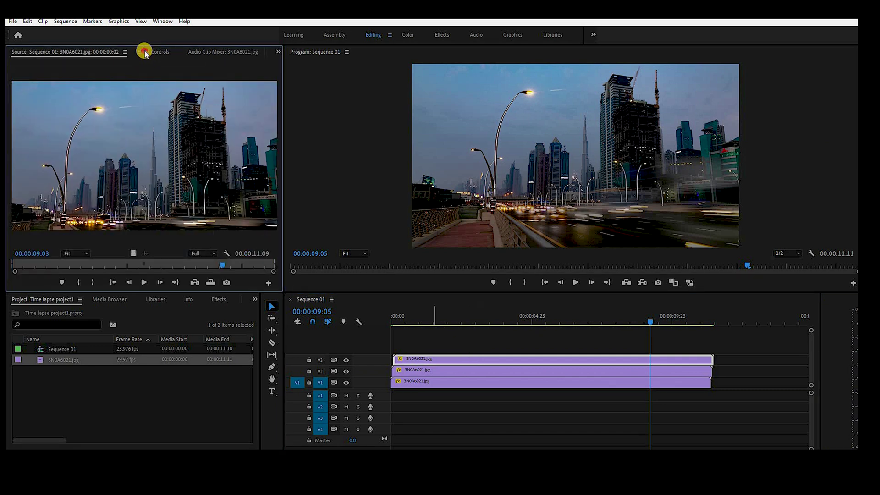
key(shift+5)
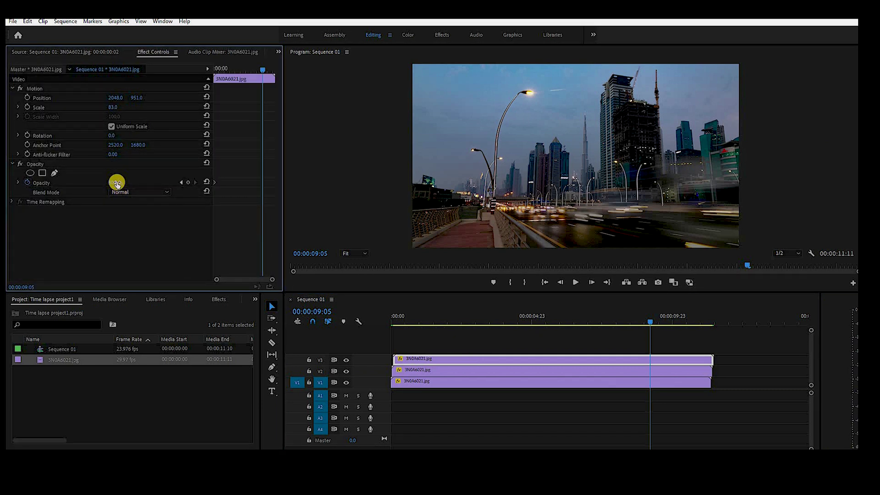
click(502, 369)
click(511, 322)
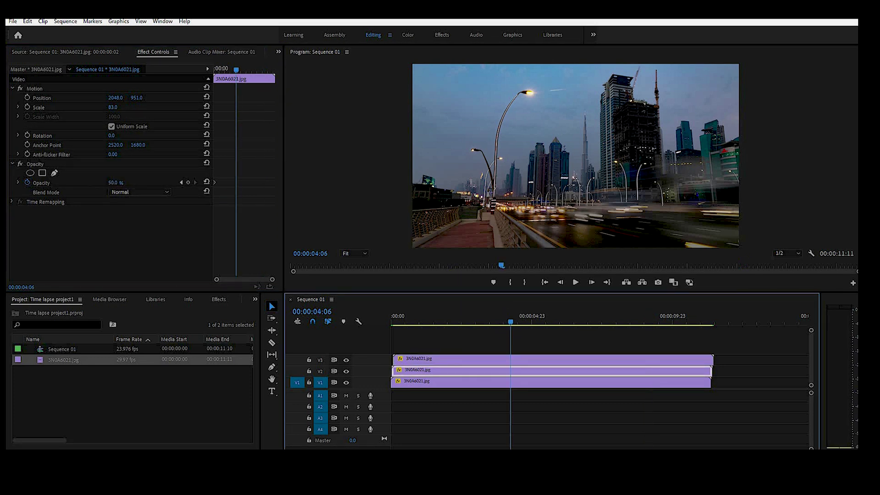
click(65, 24)
click(78, 55)
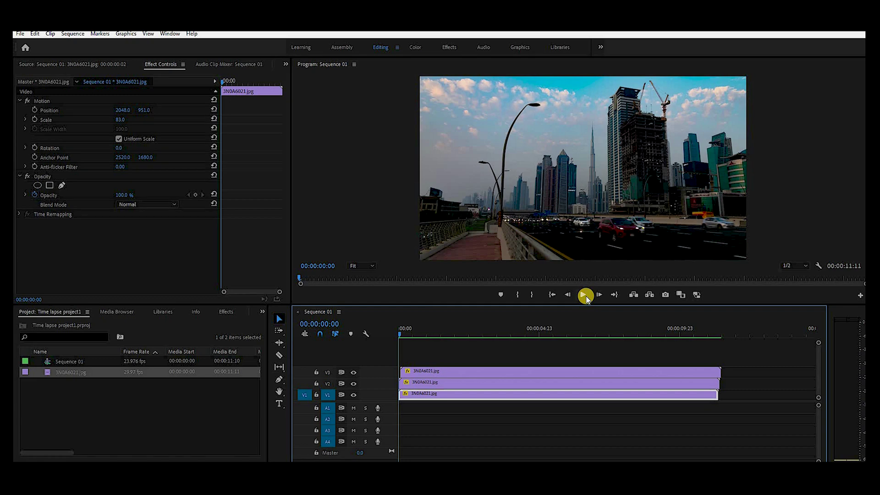
Step: Play the layered sequence, then hide tracks V3 and V2 and replay from the start to compare the original clip
click(584, 296)
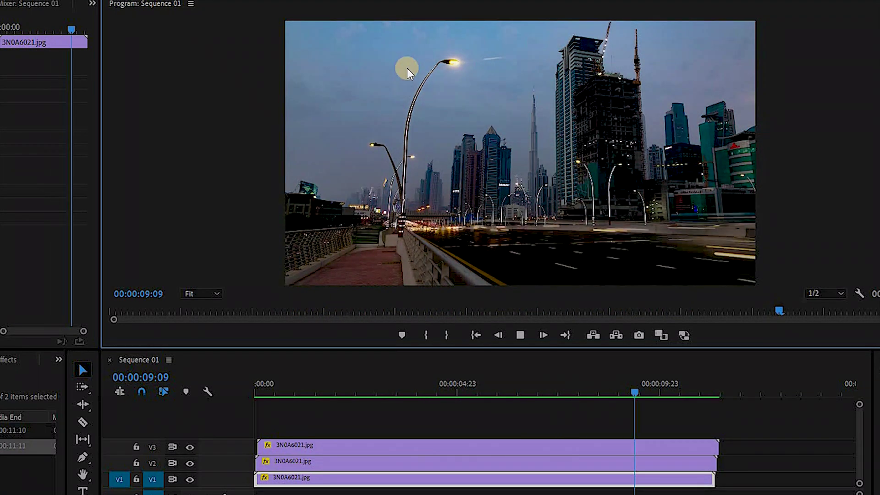
click(189, 447)
click(190, 463)
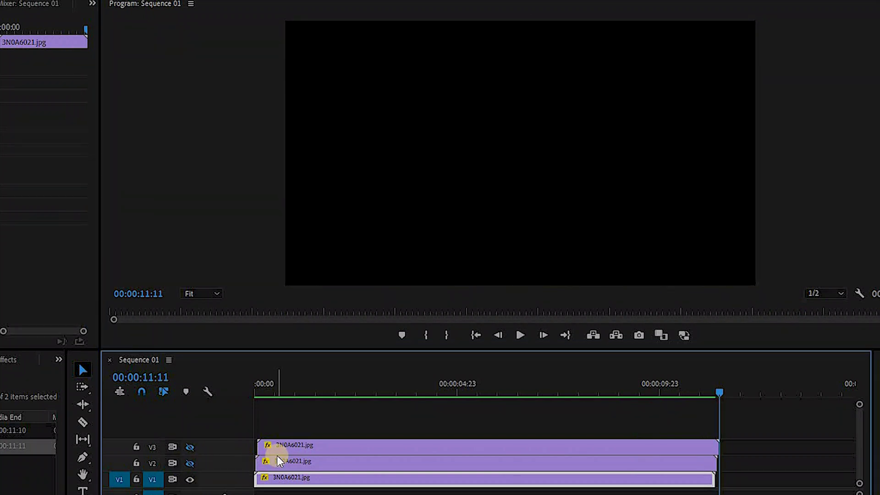
key(Home)
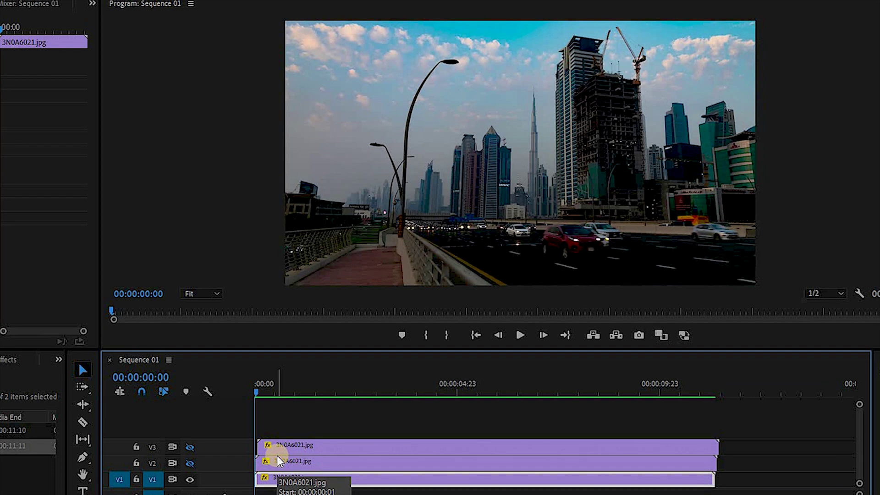
key(space)
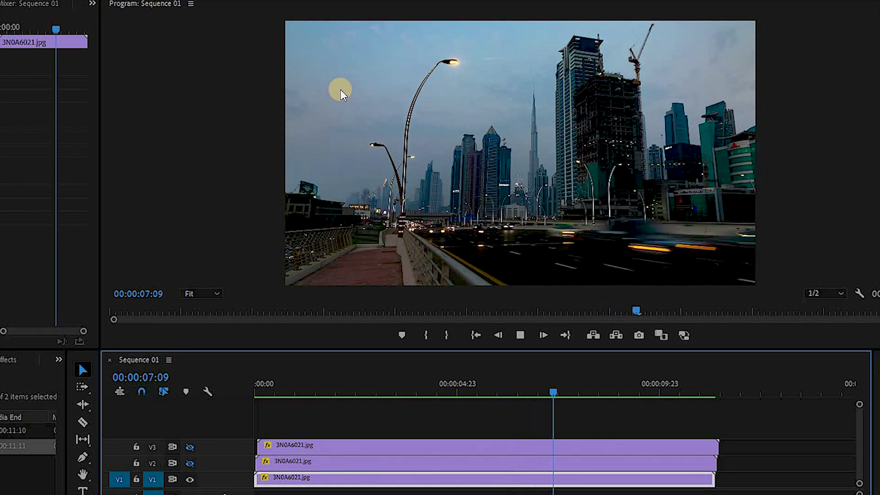
Step: Show tracks V2 and V3 again, replay from the start and examine the traffic's motion blur around 8 seconds
click(190, 467)
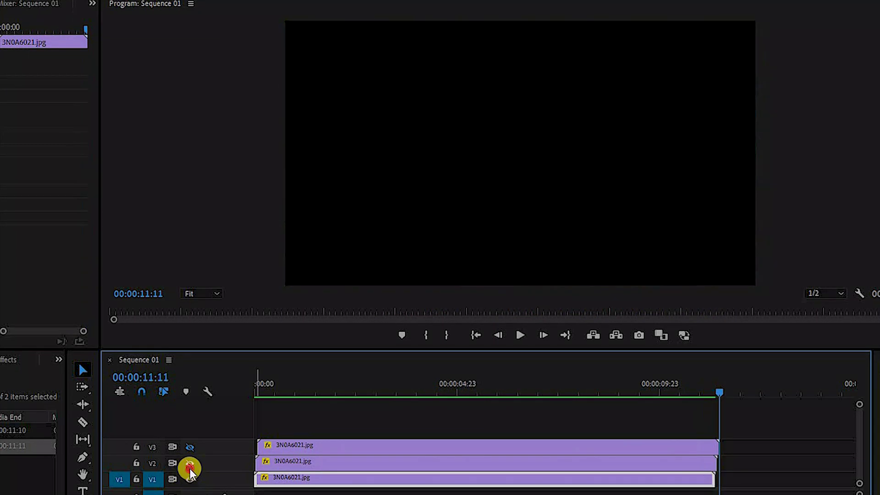
click(190, 448)
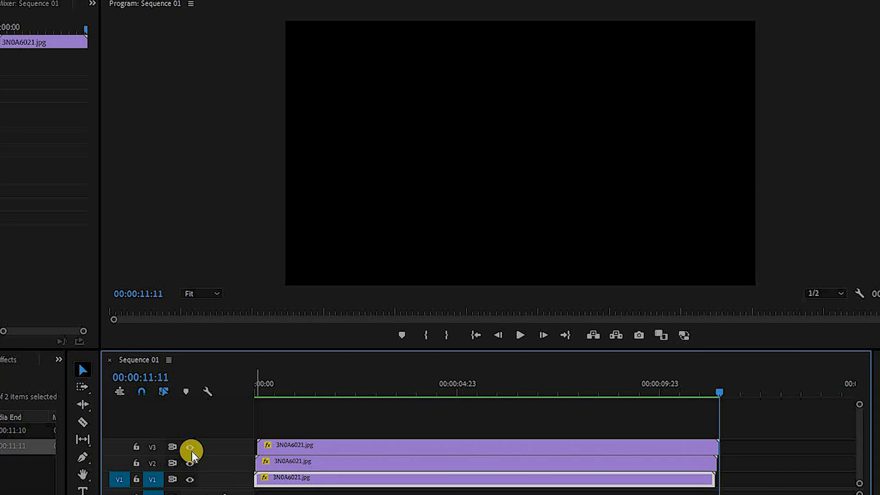
key(Left)
key(Home)
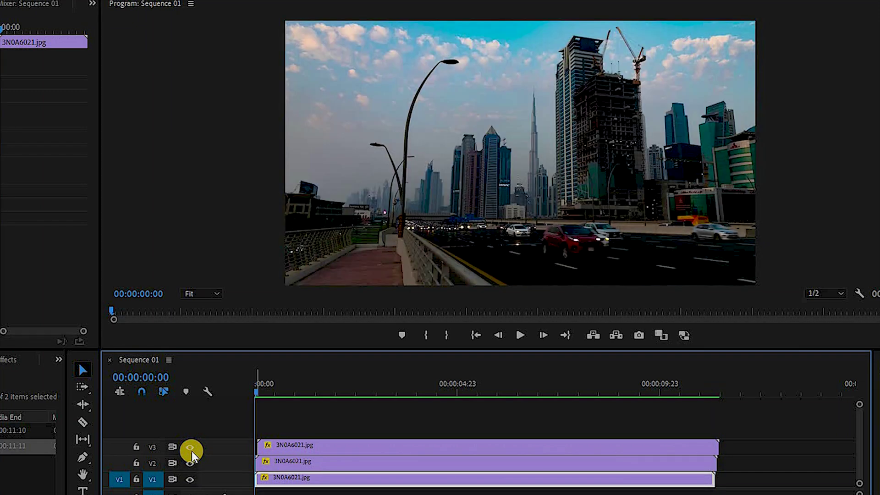
click(520, 335)
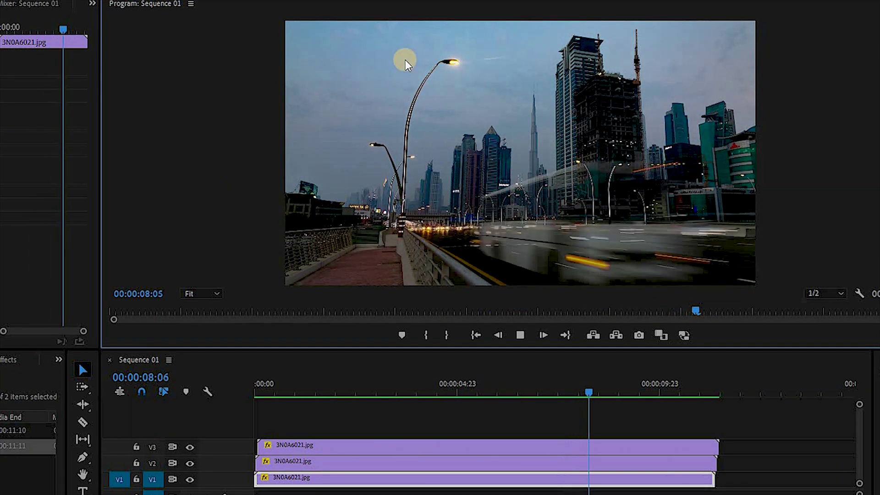
key(space)
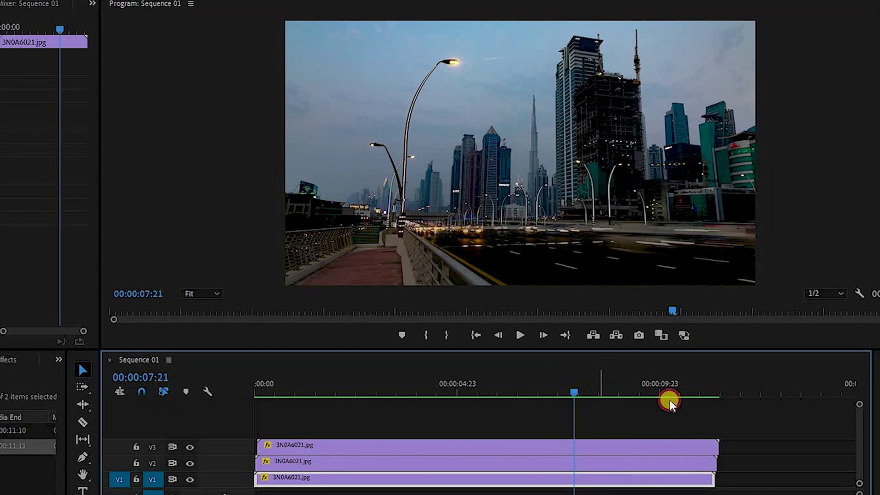
drag(669, 400, 597, 397)
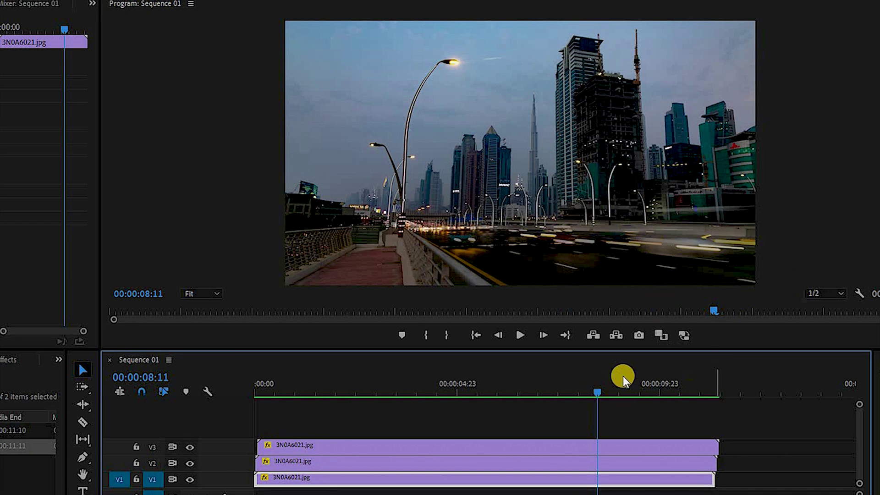
Step: Nest the three stacked clips on V1, V2 and V3 as Nested Sequence 01
drag(623, 376, 511, 385)
drag(590, 377, 683, 378)
drag(440, 426, 458, 443)
right_click(458, 443)
click(500, 321)
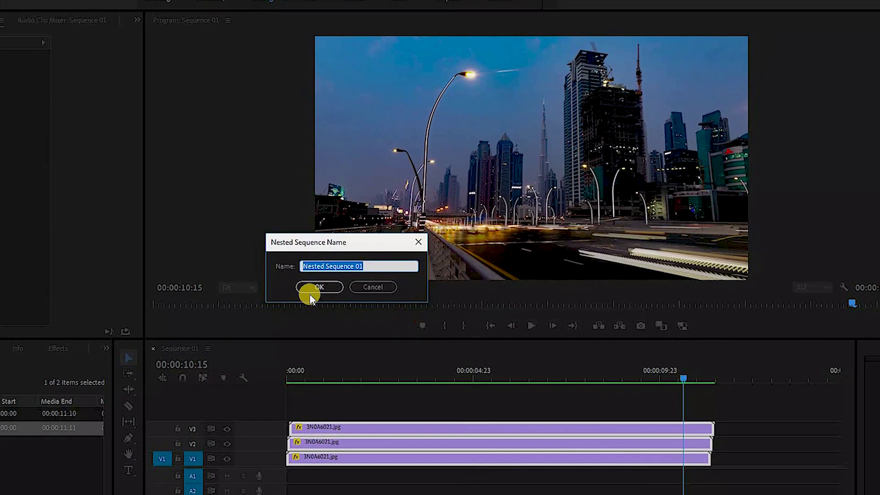
click(311, 293)
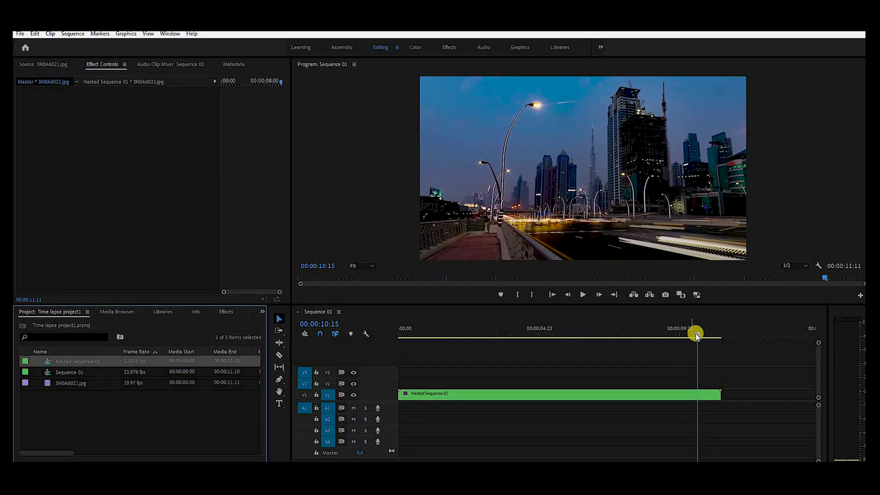
Step: Keyframe the nested clip's position and scale from 1969, 1133 and 171 at its start to 2048, 1152 and 100 just past its middle
key(Home)
click(465, 394)
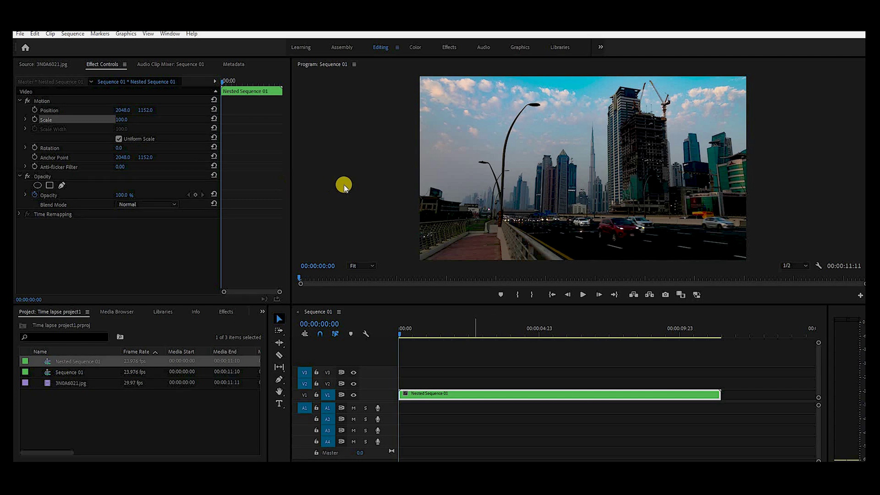
click(34, 120)
click(34, 110)
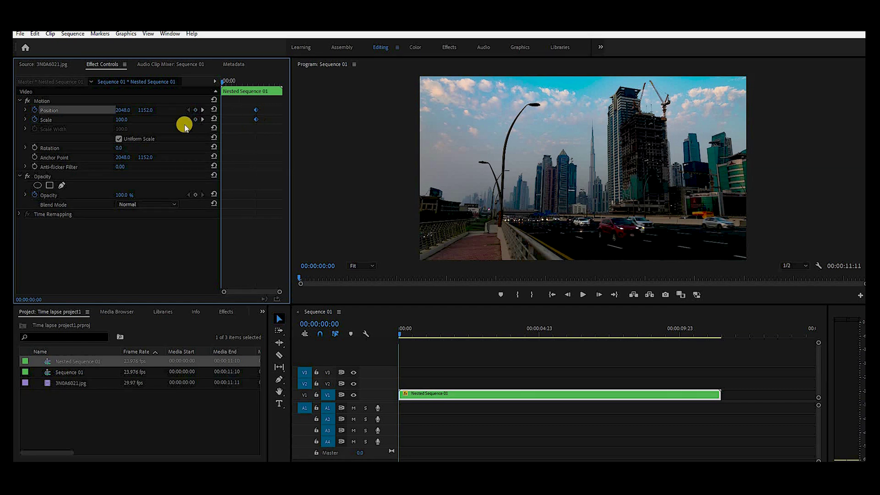
drag(132, 118, 157, 119)
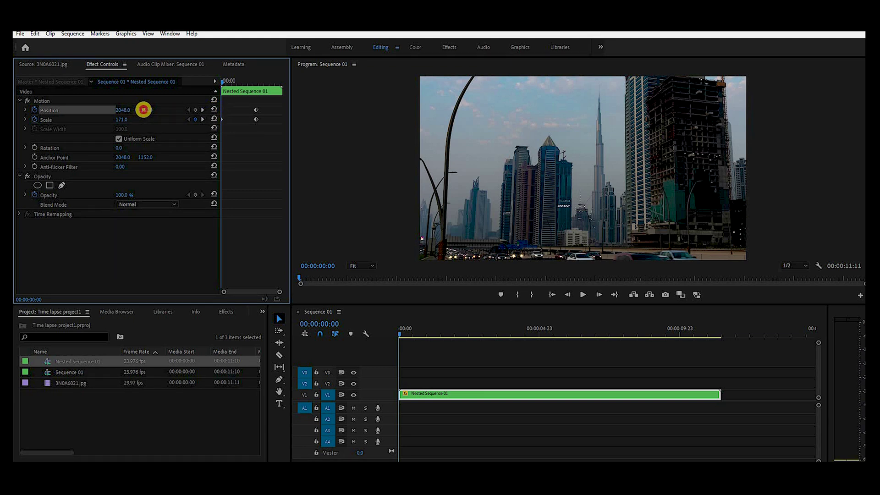
drag(155, 109, 83, 106)
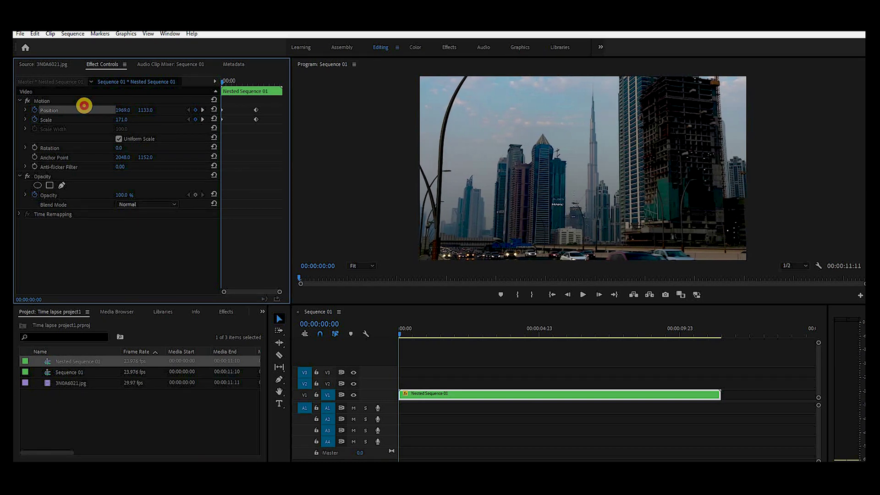
Step: Apply Ease Out temporal interpolation to all position and scale keyframes of the nested clip
drag(268, 136, 215, 98)
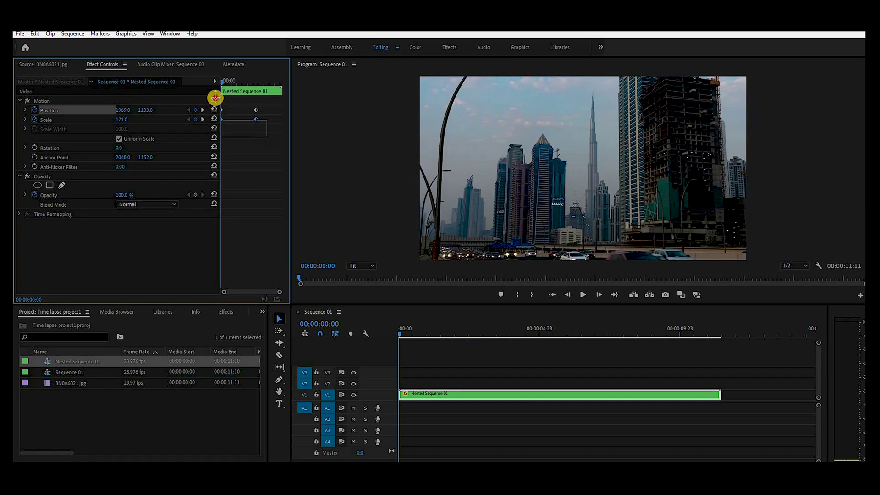
right_click(256, 119)
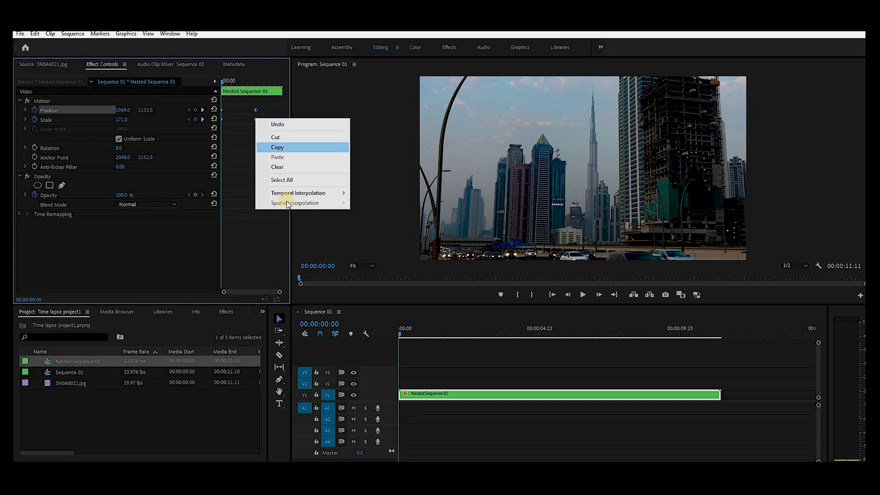
mouse_move(330, 193)
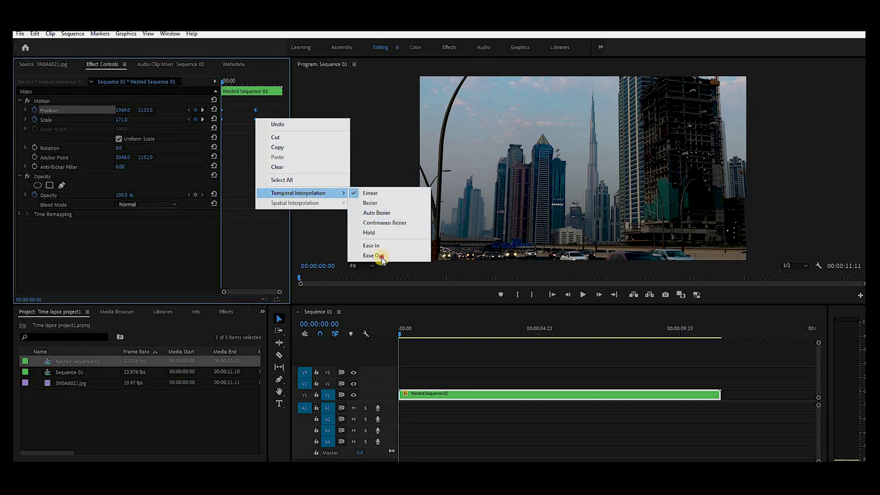
click(383, 256)
Step: Render the sequence from in to out and play back the nested clip's animated zoom-out
click(425, 330)
click(72, 34)
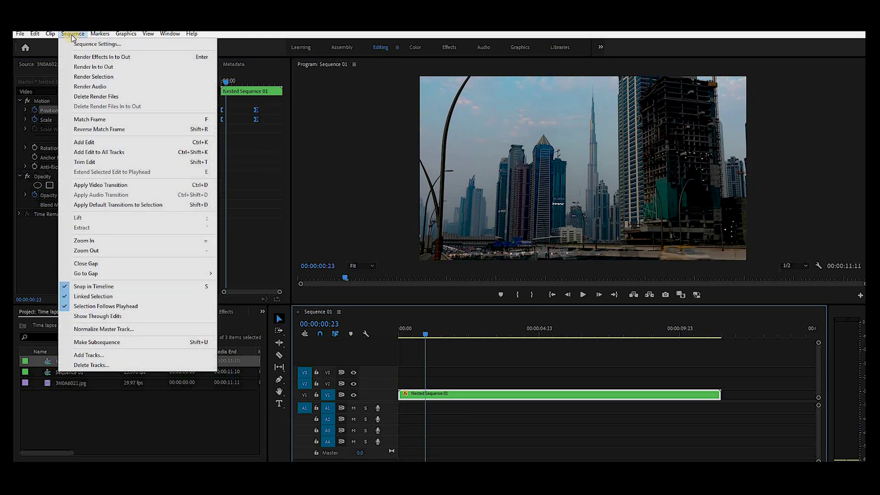
click(79, 66)
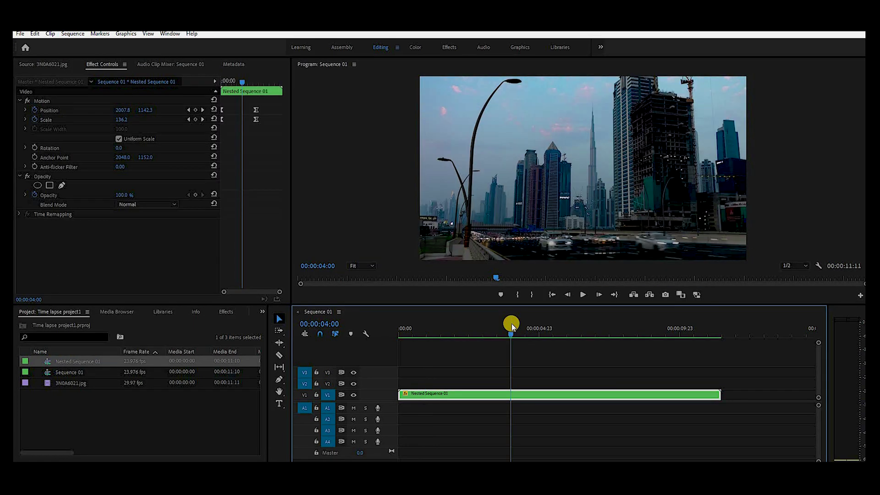
click(583, 295)
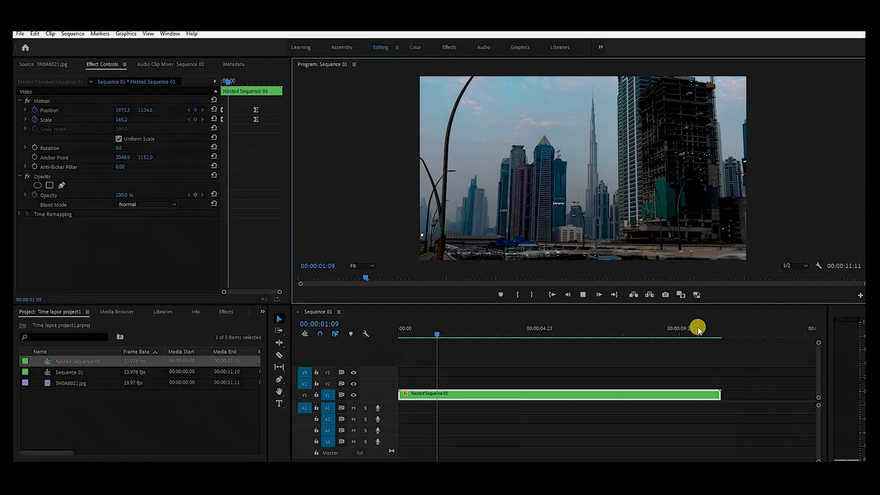